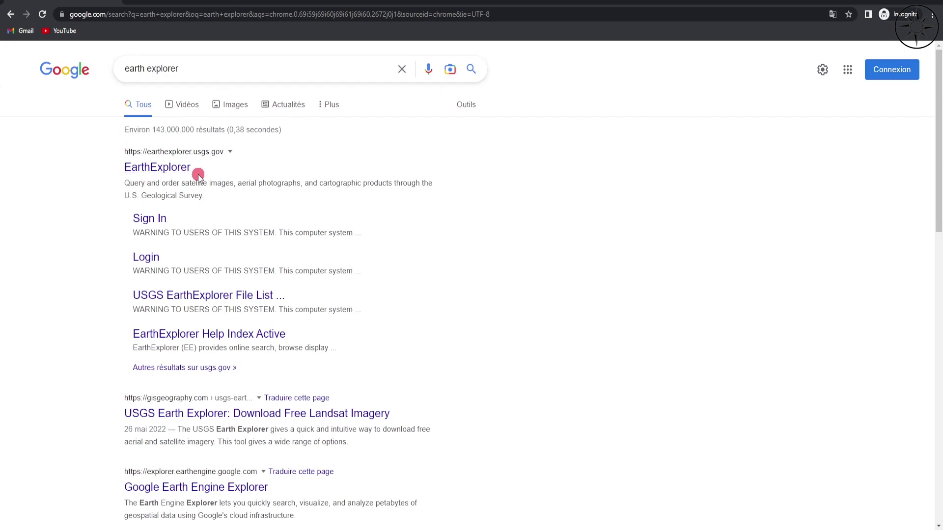
Open the USGS EarthExplorer site (earthexplorer.usgs.gov) from the Google results for 'earth explorer'
click(157, 169)
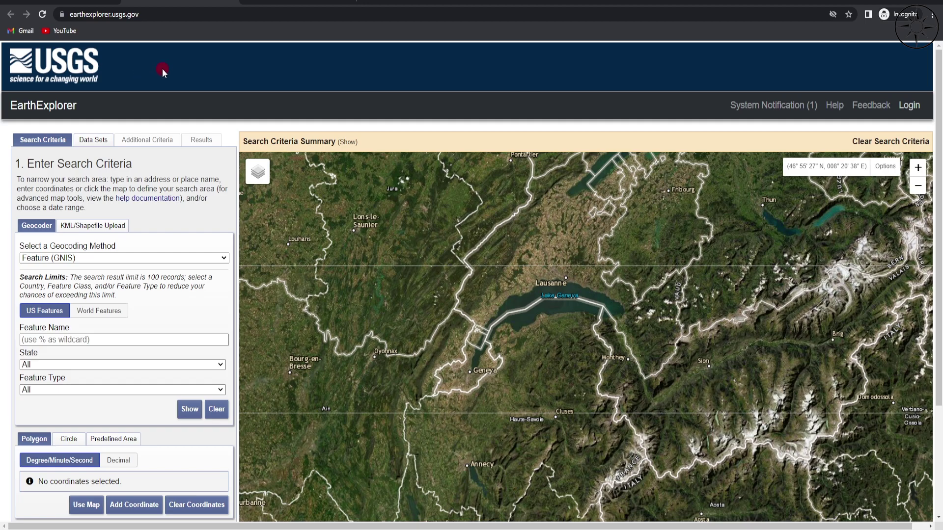
Visit the ERS sign-in page, then return to a fresh Search Criteria page
click(328, 4)
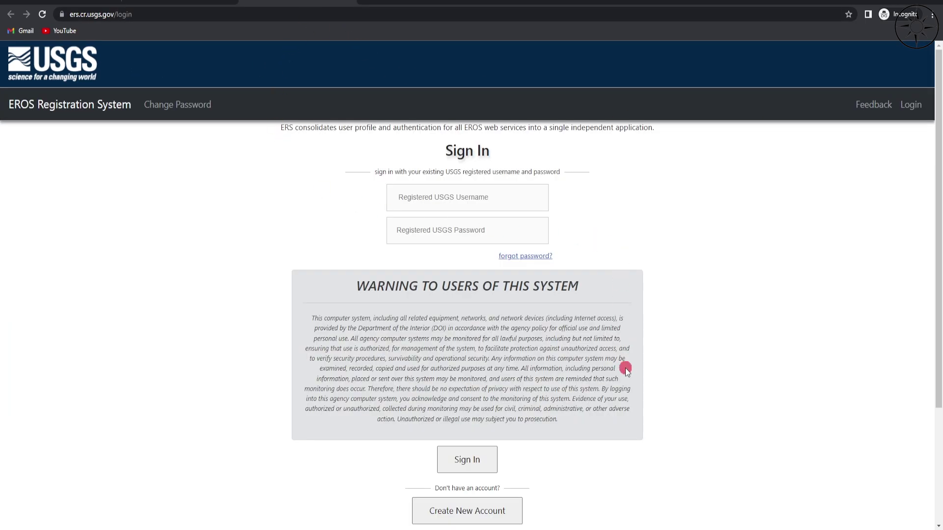
scroll(579, 464, down, 1)
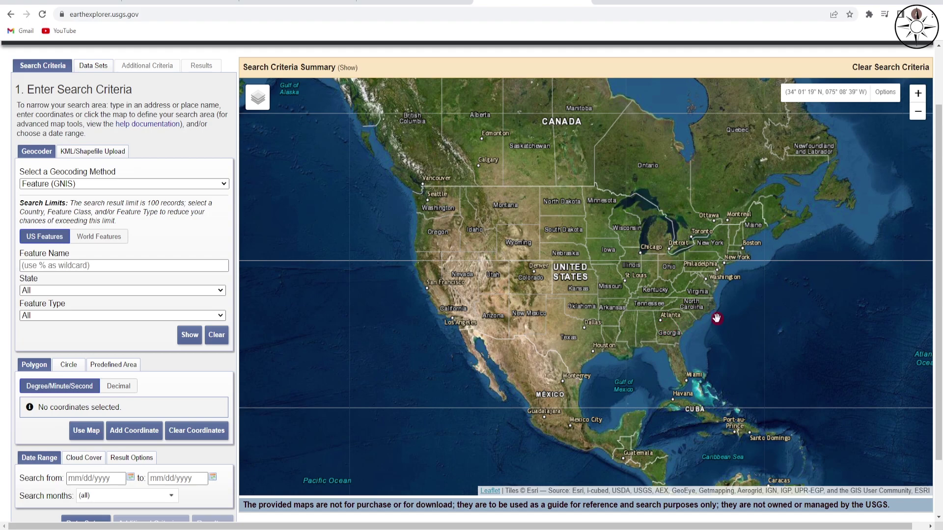
Pan the map from North America across the Atlantic to Switzerland and France
drag(717, 318, 435, 300)
drag(779, 345, 550, 347)
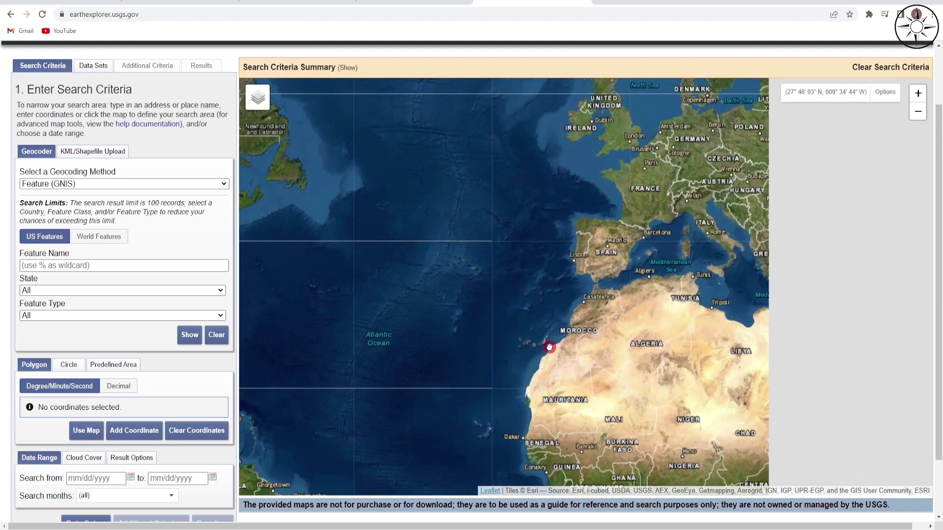
drag(580, 301, 452, 391)
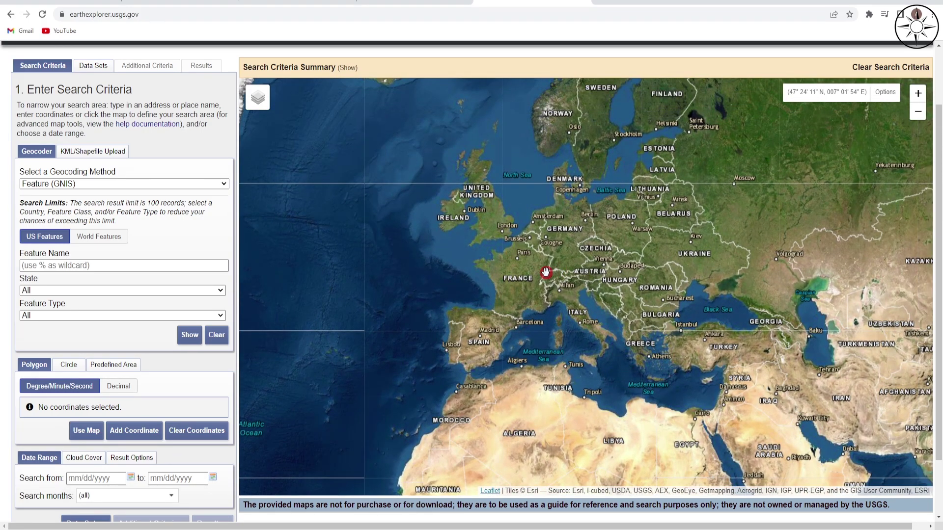
scroll(546, 272, up, 4)
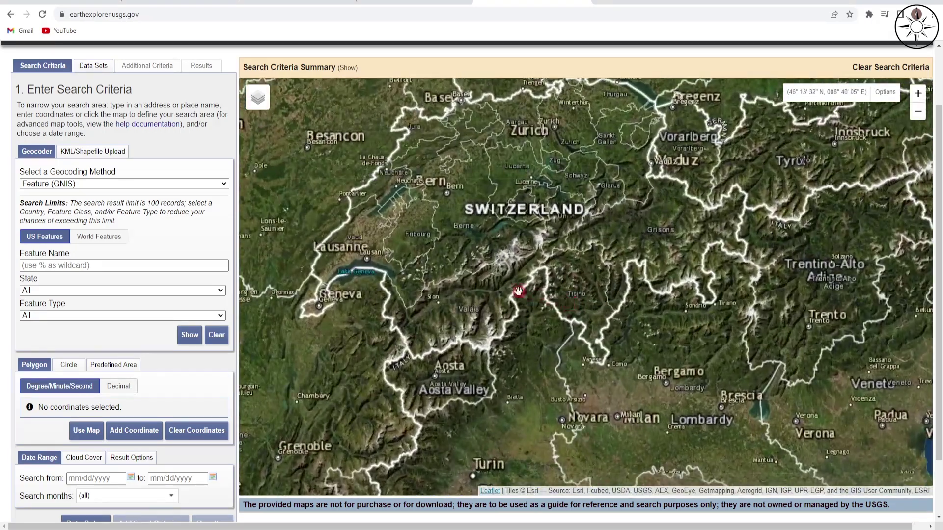
drag(518, 291, 562, 305)
scroll(511, 259, down, 1)
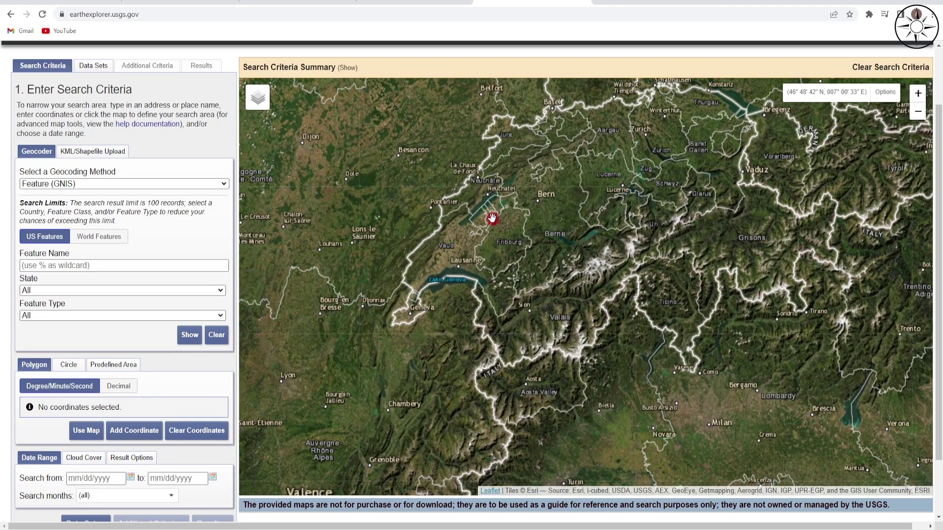
Centre and zoom the map on Lake Geneva's north shore around Lausanne and Morges
drag(492, 218, 544, 299)
scroll(508, 270, up, 1)
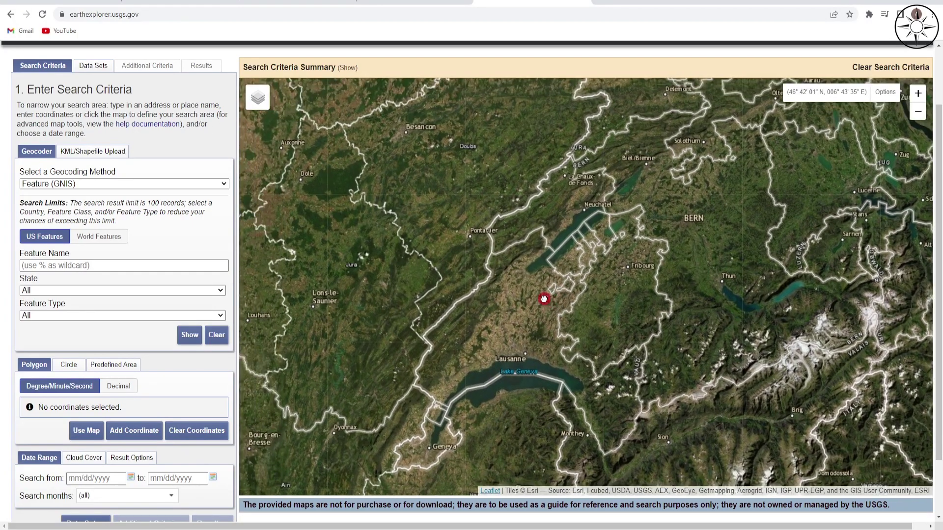
drag(533, 332, 564, 263)
scroll(511, 310, up, 1)
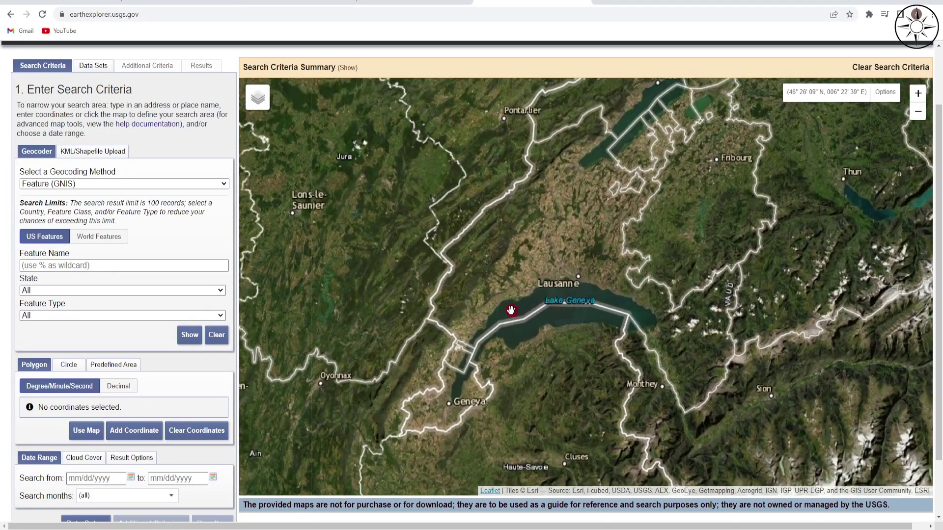
scroll(564, 270, up, 1)
drag(512, 310, 538, 328)
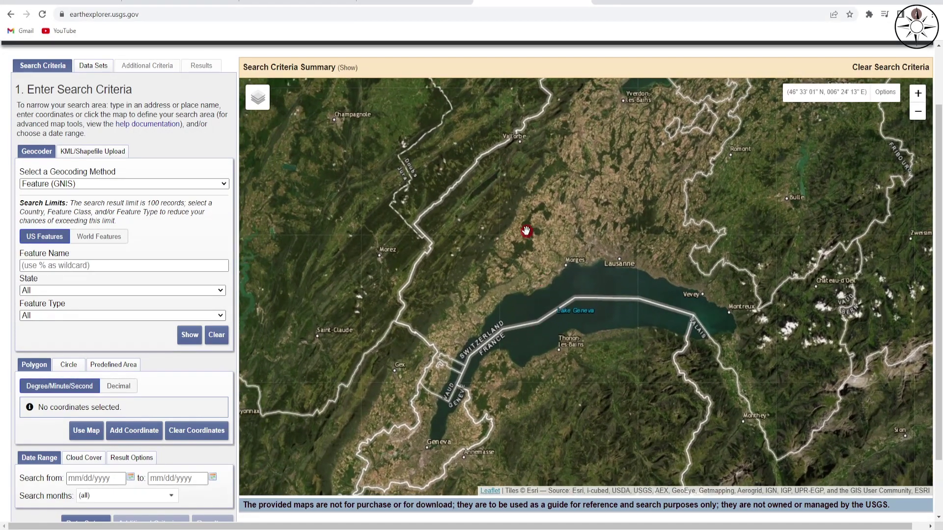
scroll(526, 230, up, 1)
scroll(532, 242, up, 1)
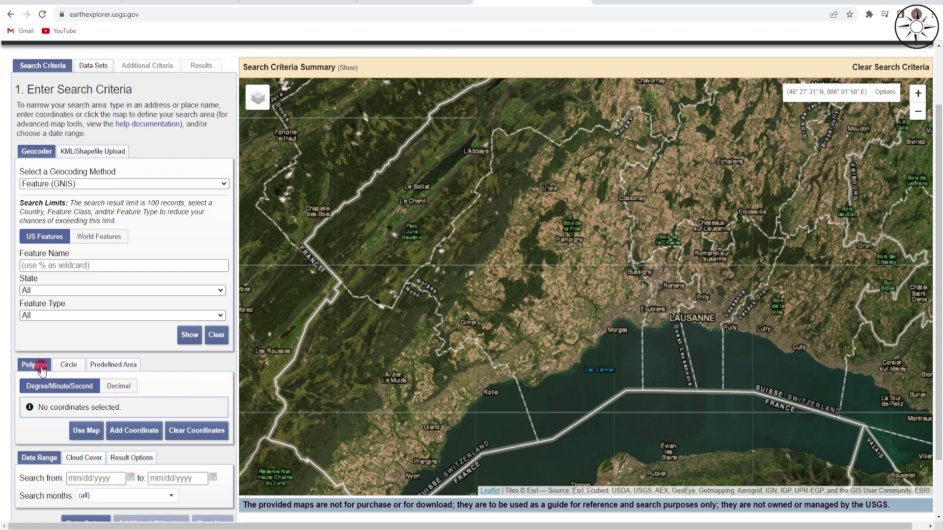
Draw a four-corner search polygon north of Morges near Bussigny and review its coordinates
click(491, 200)
click(604, 199)
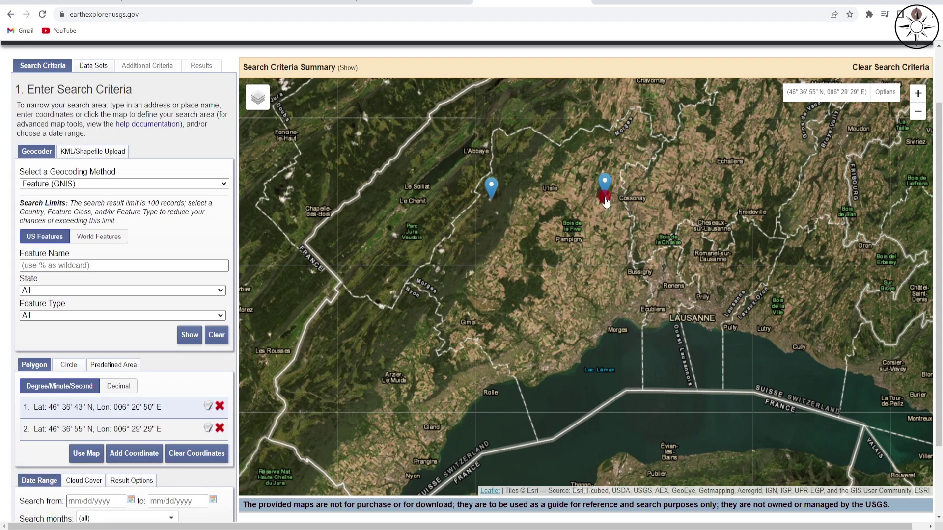
click(610, 278)
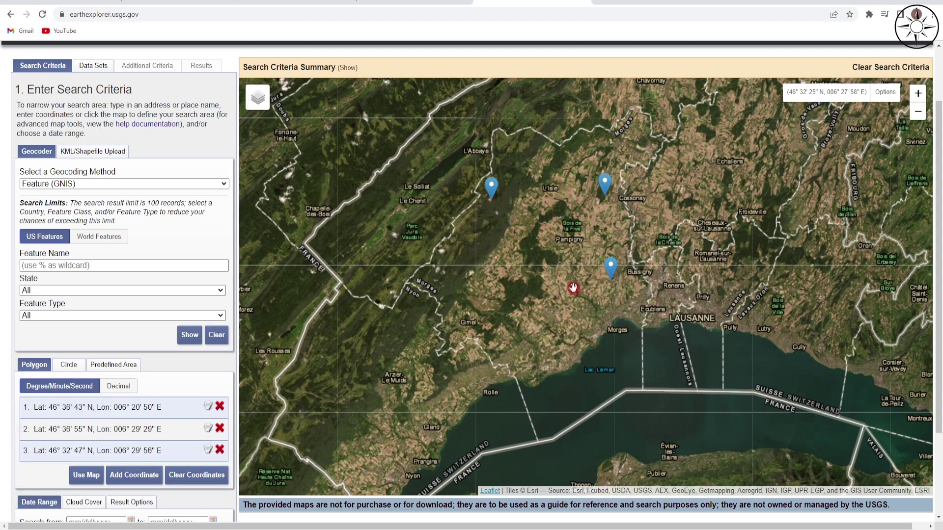
click(493, 283)
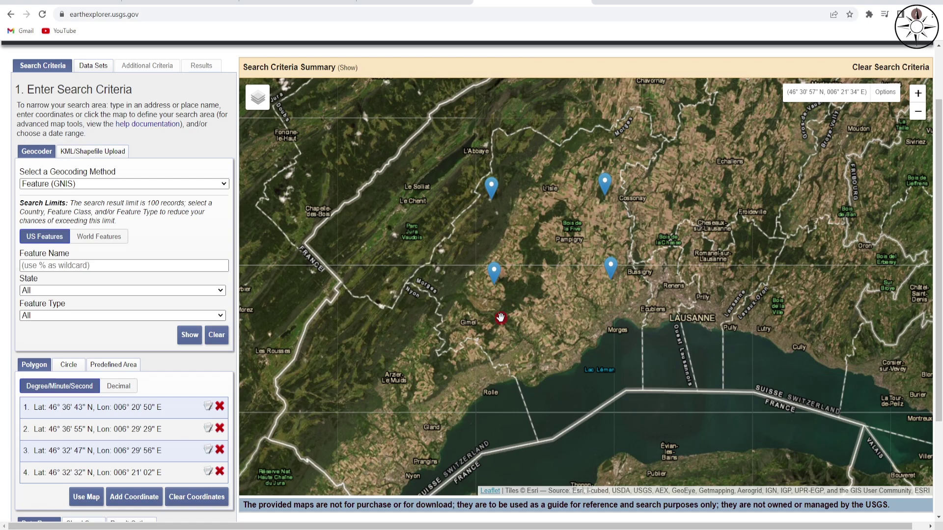
scroll(553, 226, down, 1)
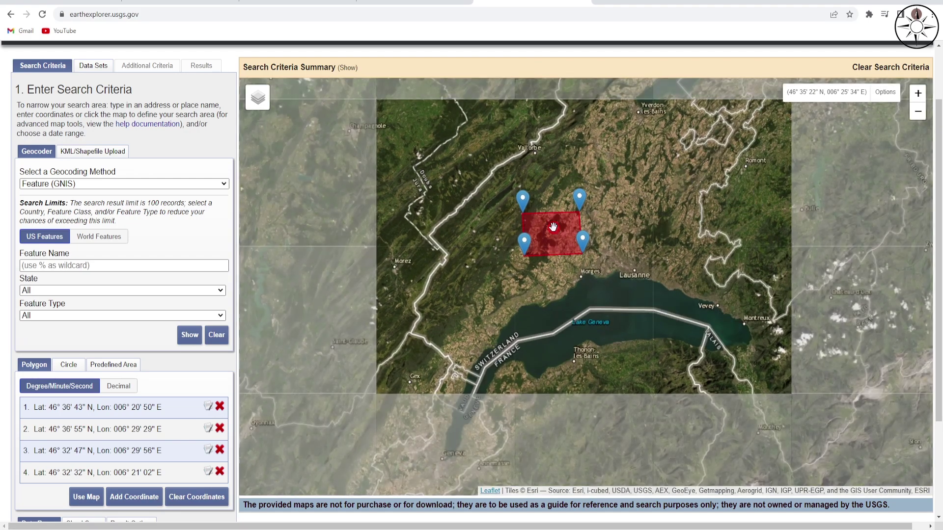
scroll(553, 226, up, 1)
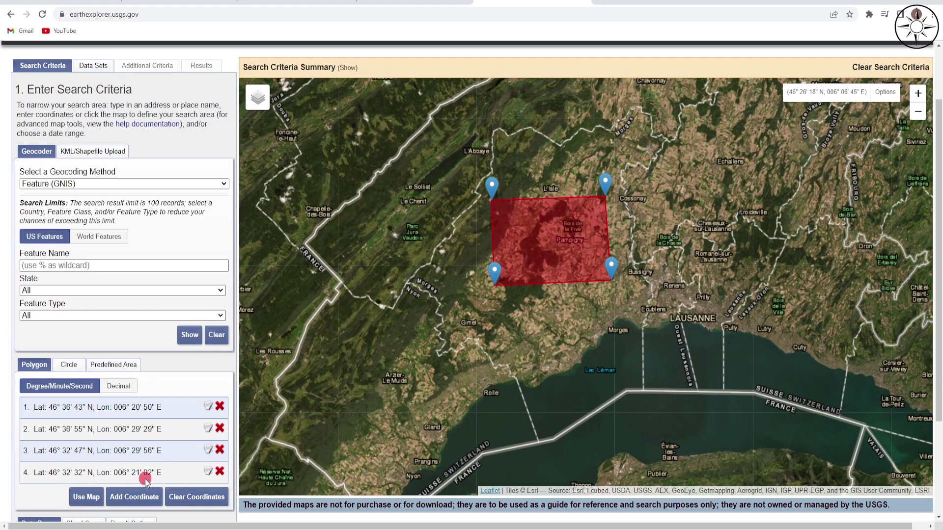
scroll(204, 338, down, 2)
scroll(206, 332, down, 1)
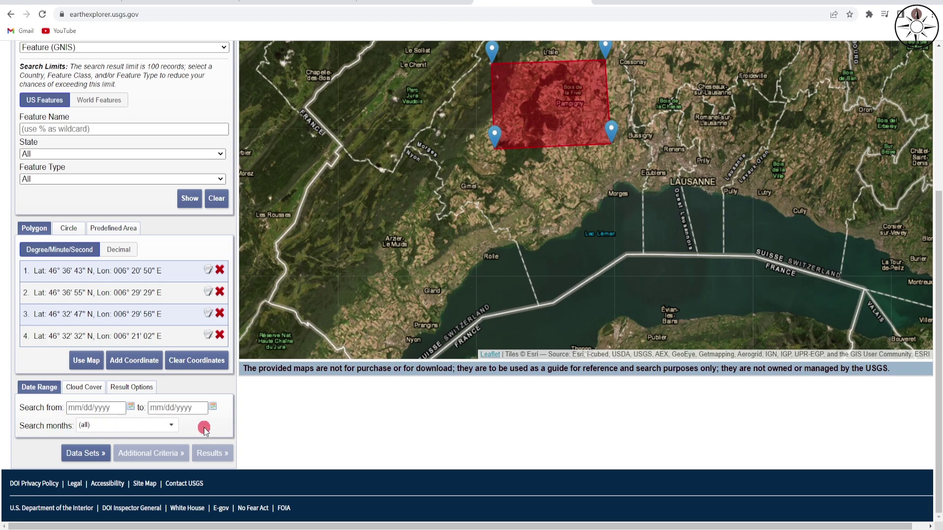
scroll(173, 263, up, 3)
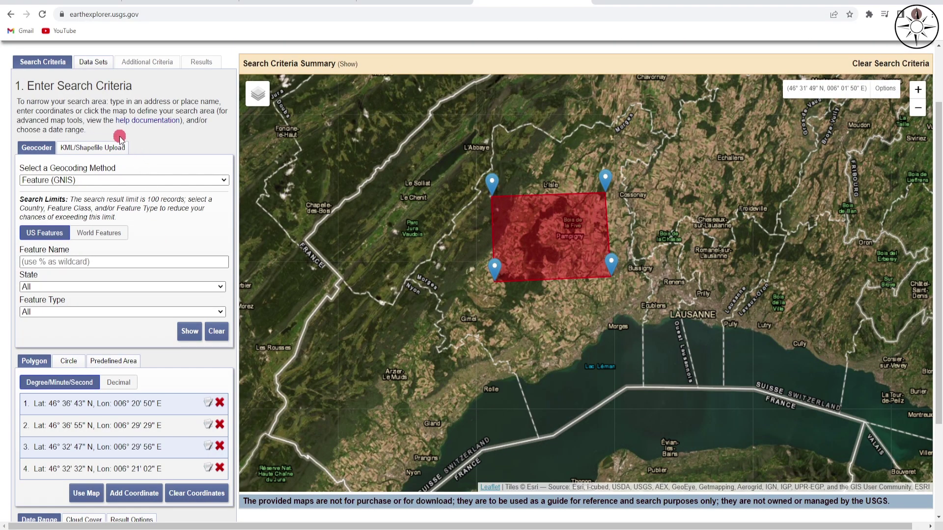
Select Sentinel-2 under the Sentinel category as the data set and show its additional criteria
click(95, 66)
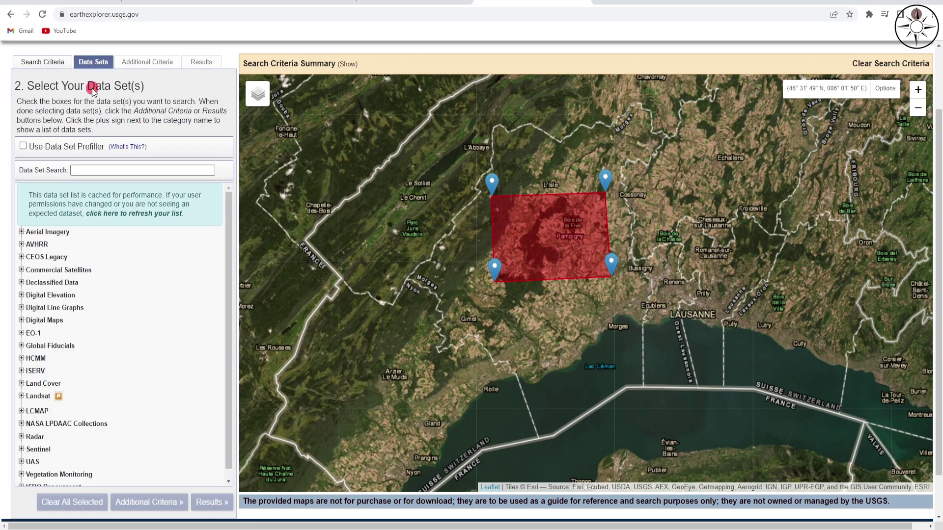
scroll(114, 342, down, 1)
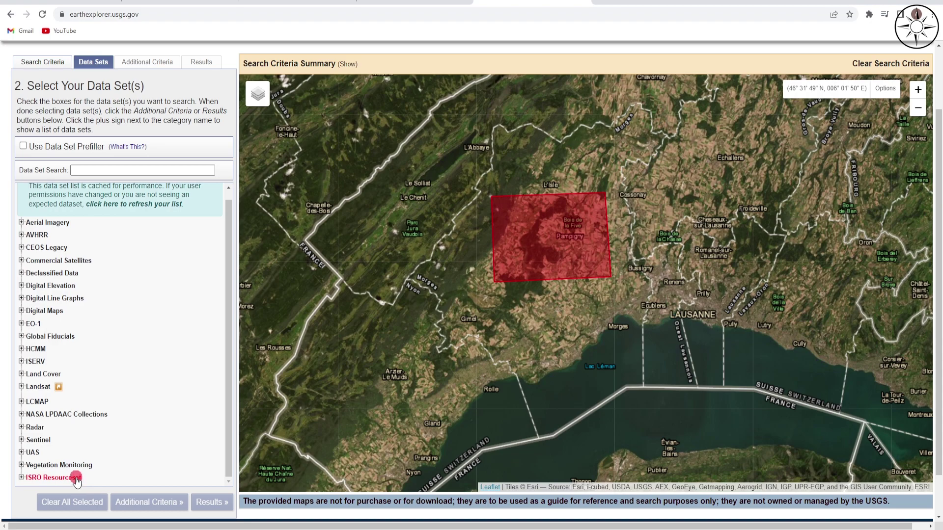
click(22, 440)
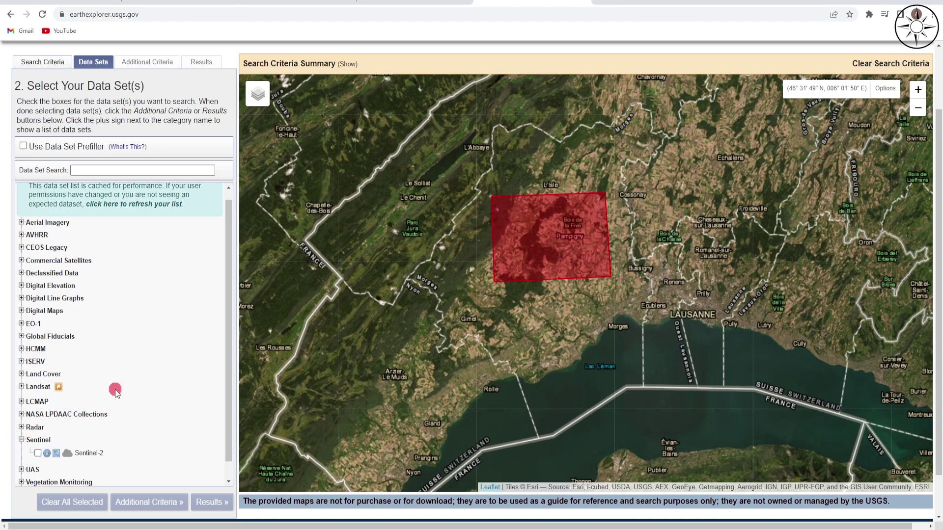
click(37, 454)
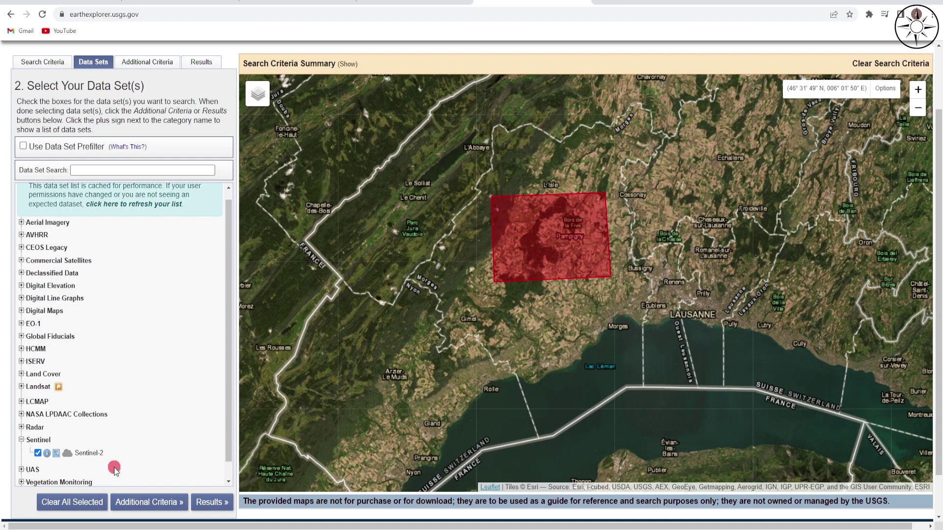
click(156, 64)
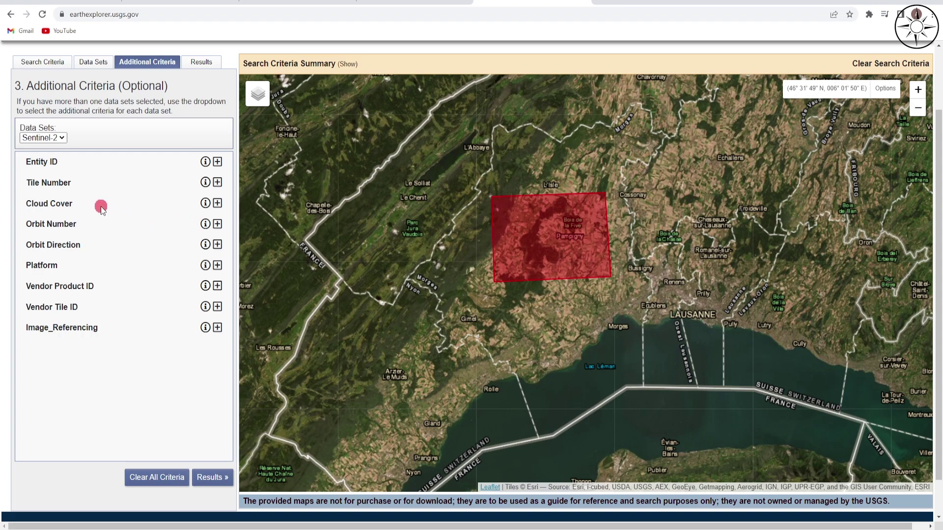
Filter Cloud Cover to less than 10% and run the search, returning 490 results
click(218, 203)
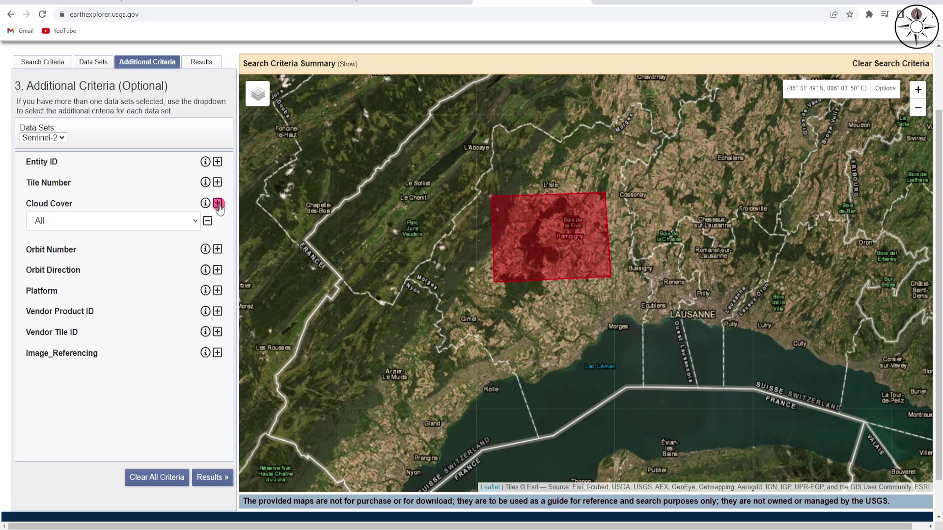
click(195, 222)
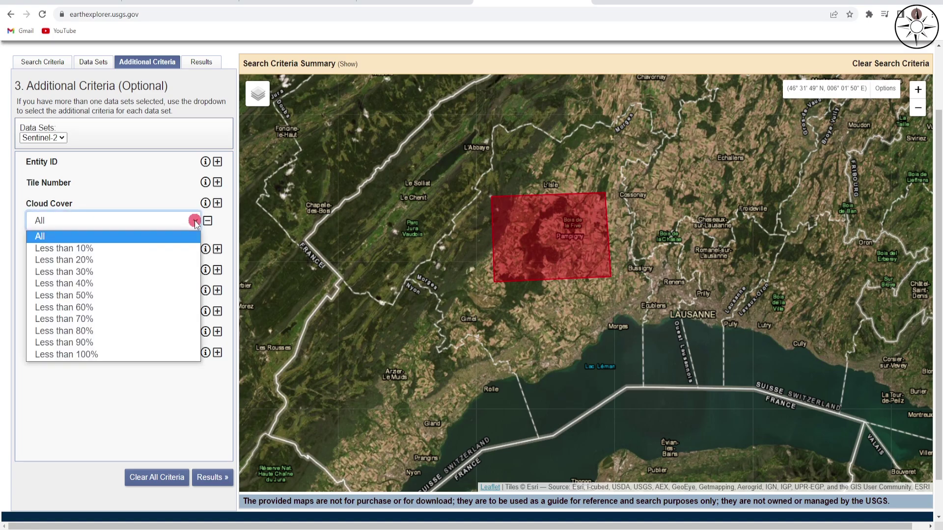
click(130, 251)
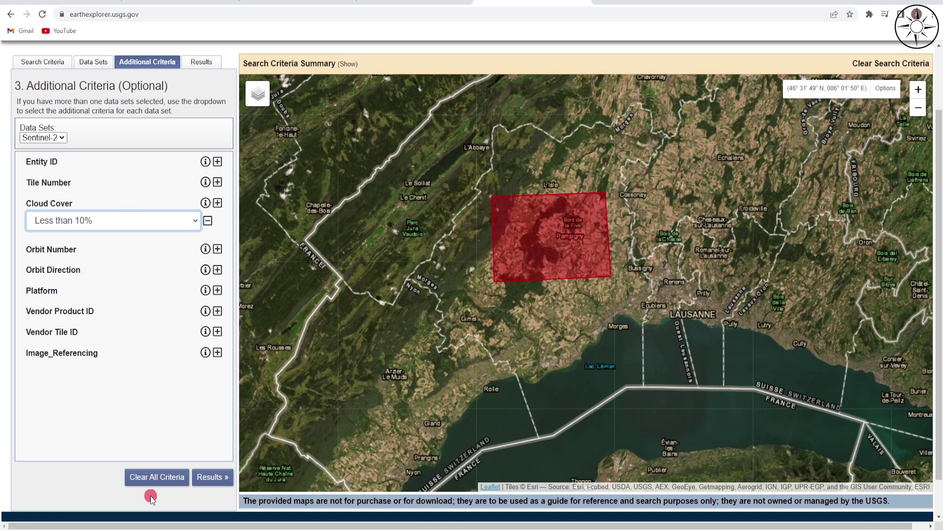
click(218, 480)
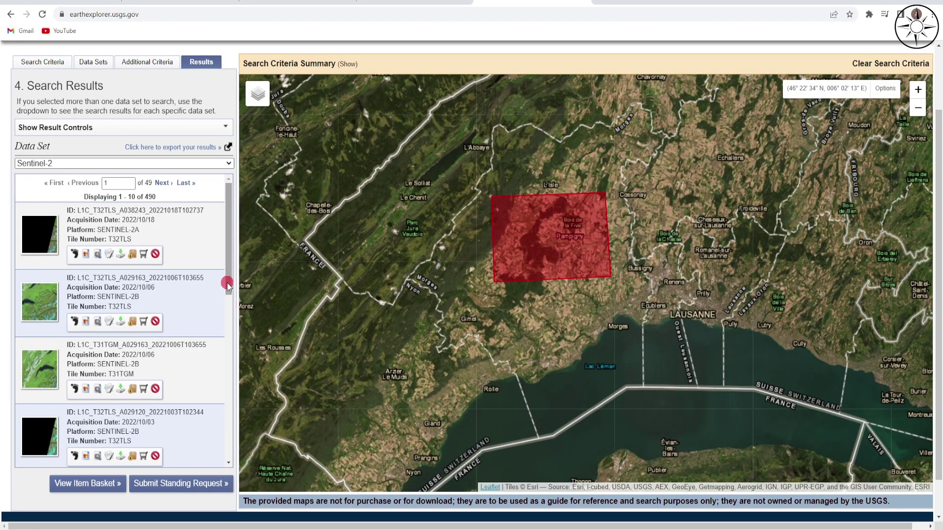
Compare the 2022/10/06 T32TLS and T31TGM footprints, then hide the T32TLS one
drag(228, 236, 231, 262)
scroll(359, 252, down, 1)
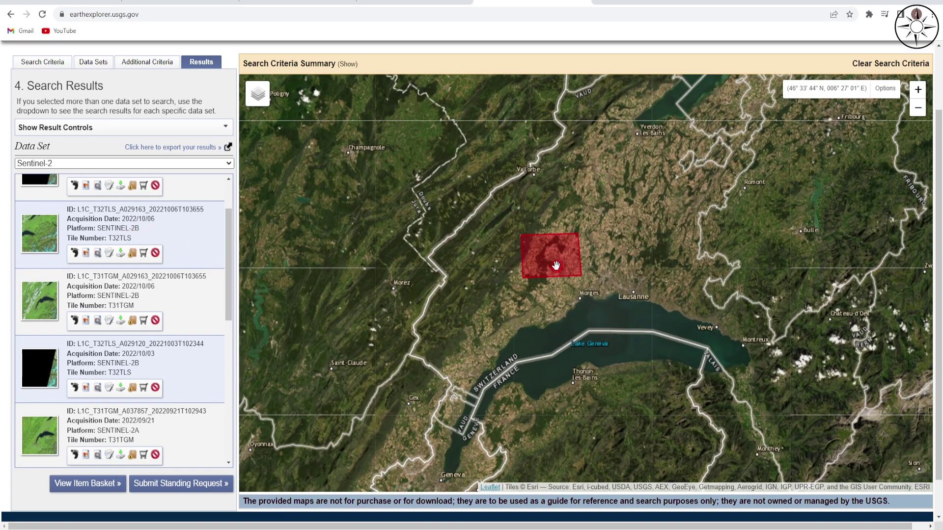
click(75, 255)
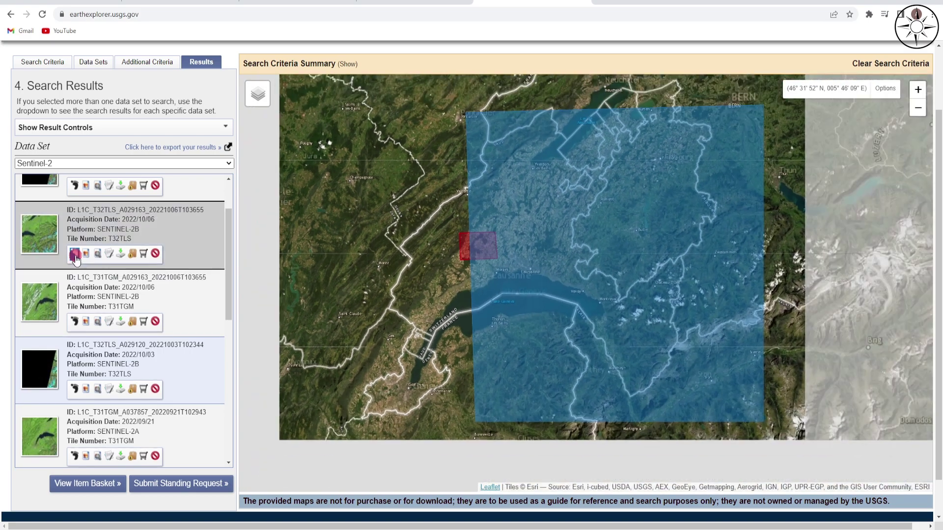
drag(547, 311, 594, 304)
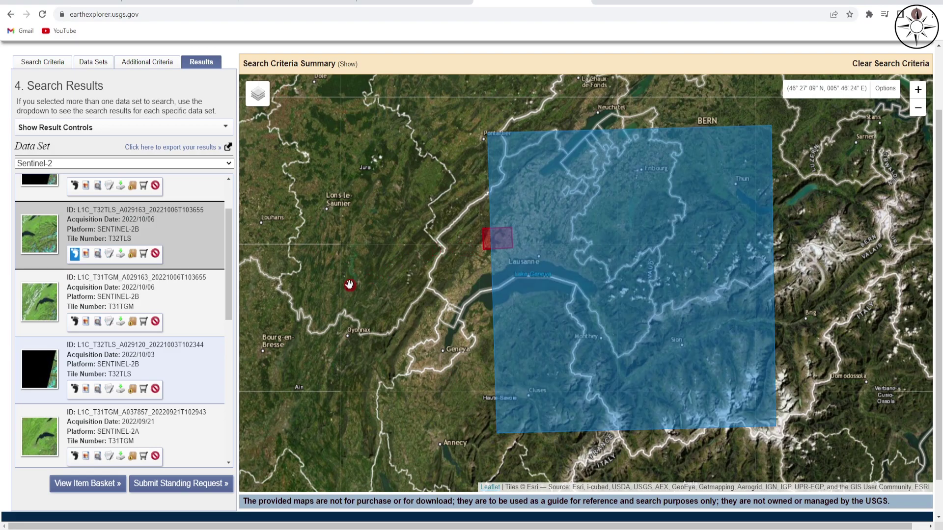
click(75, 321)
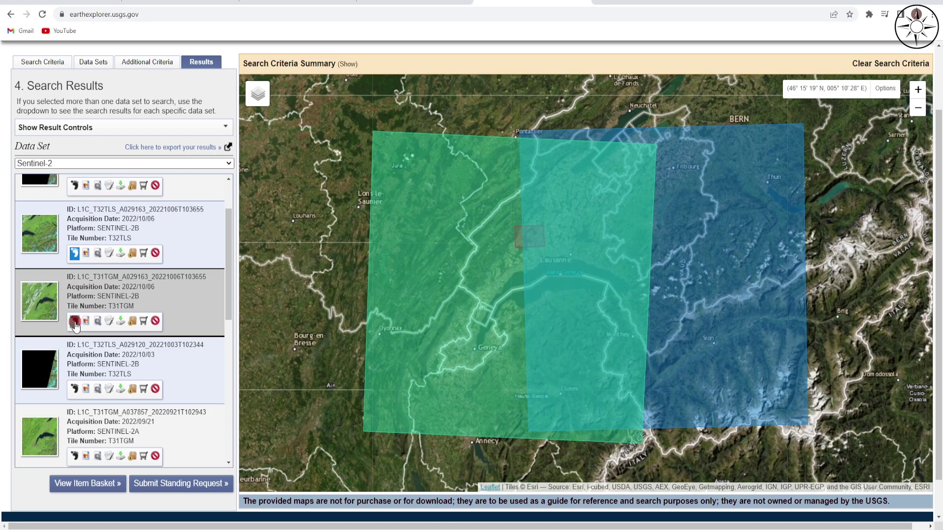
click(74, 254)
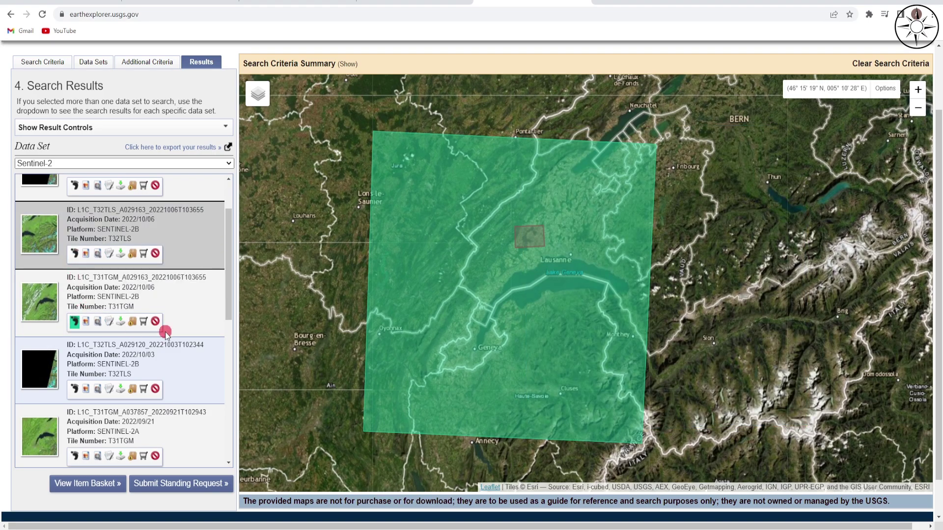
Show the 2022/09/21 T31TGM scene footprint and centre it on the map
scroll(166, 334, down, 1)
click(74, 403)
scroll(108, 375, down, 1)
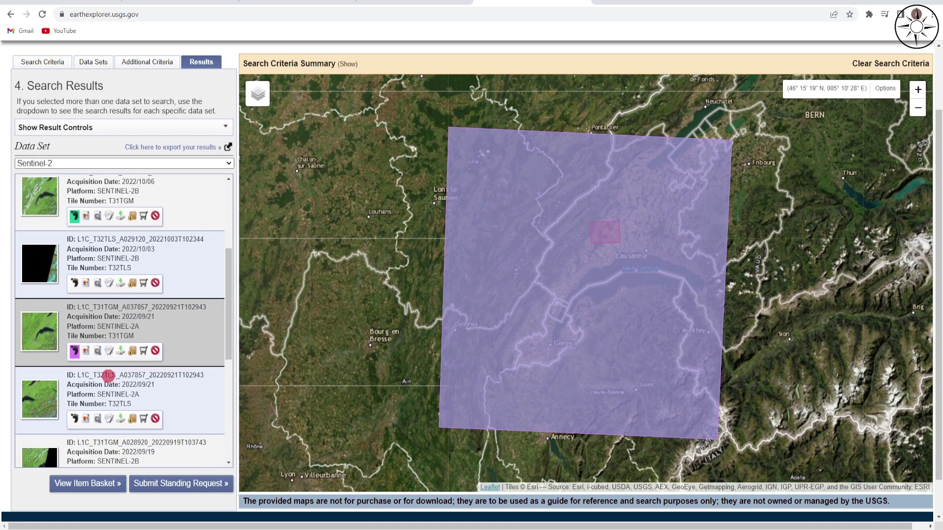
scroll(96, 415, down, 1)
scroll(99, 391, up, 1)
drag(791, 326, 794, 311)
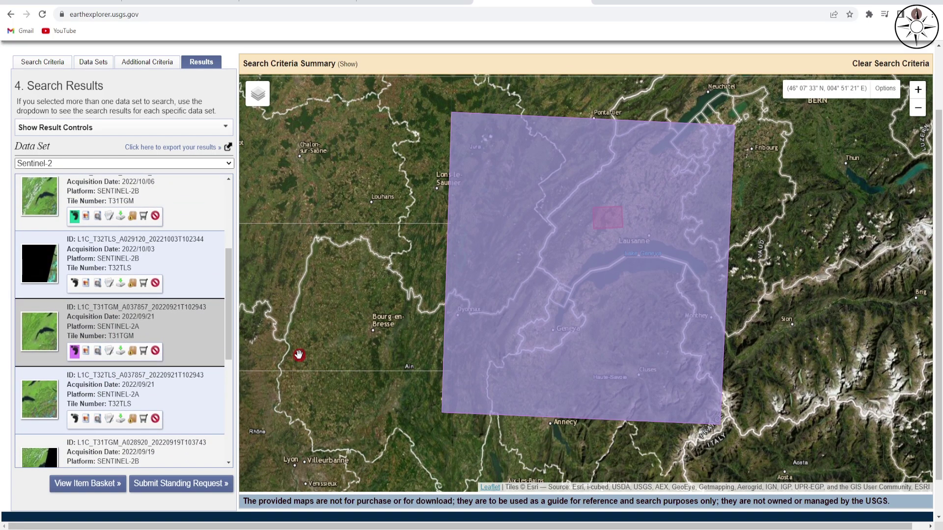
Download the 2022/09/21 T31TGM scene's Full Resolution Browse image in GeoTIFF format
click(120, 353)
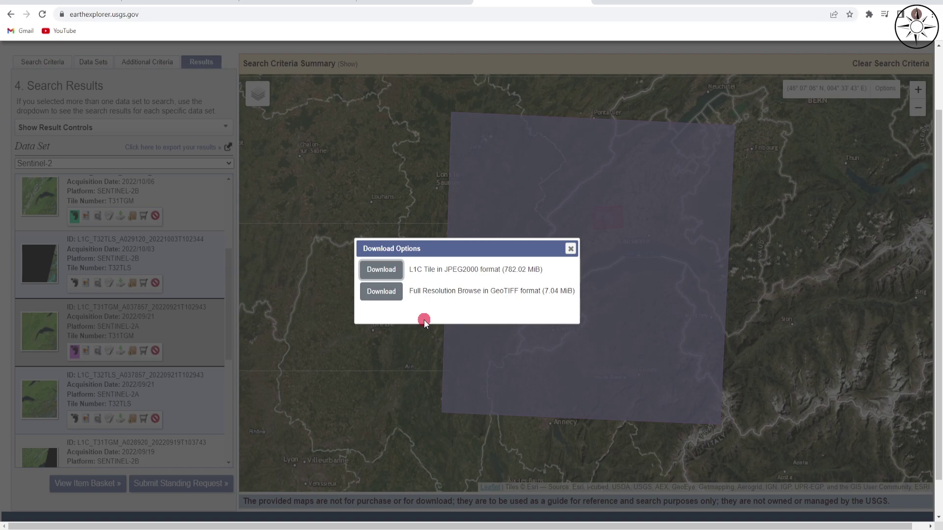
click(389, 293)
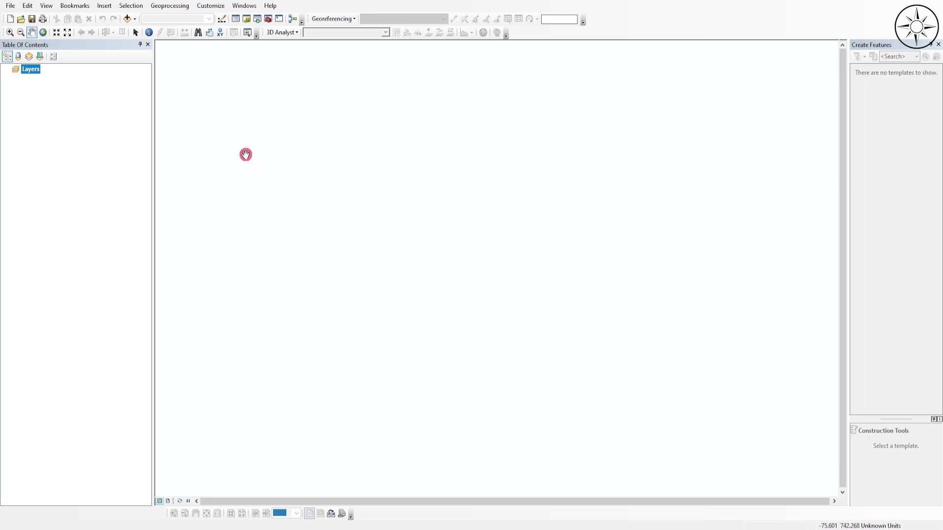
Add L1C_T31TGM_A037857_20220921T102943.tif from the sentinel folder to the ArcMap map
click(127, 19)
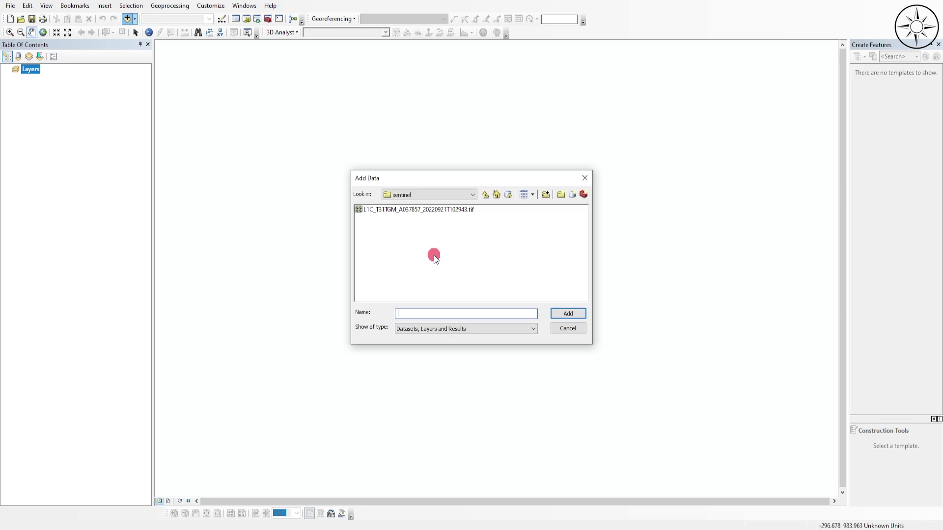
click(413, 210)
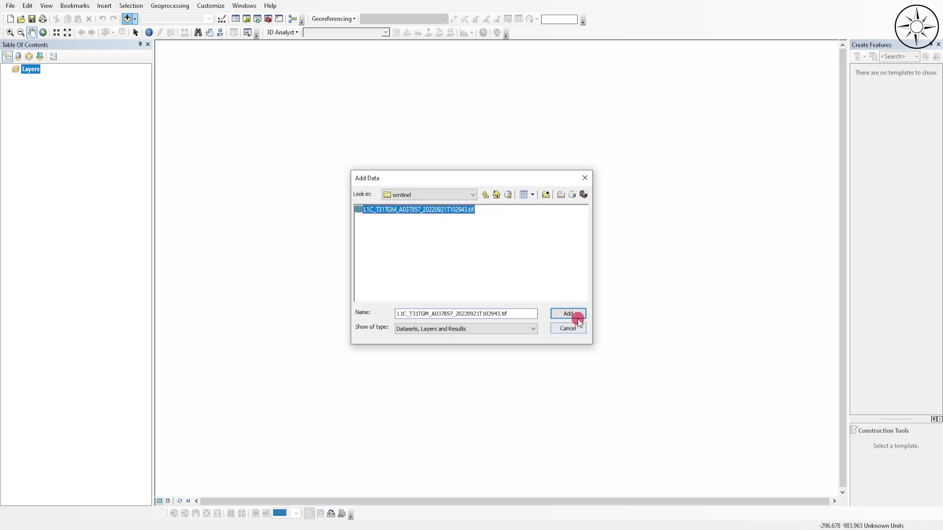
click(572, 314)
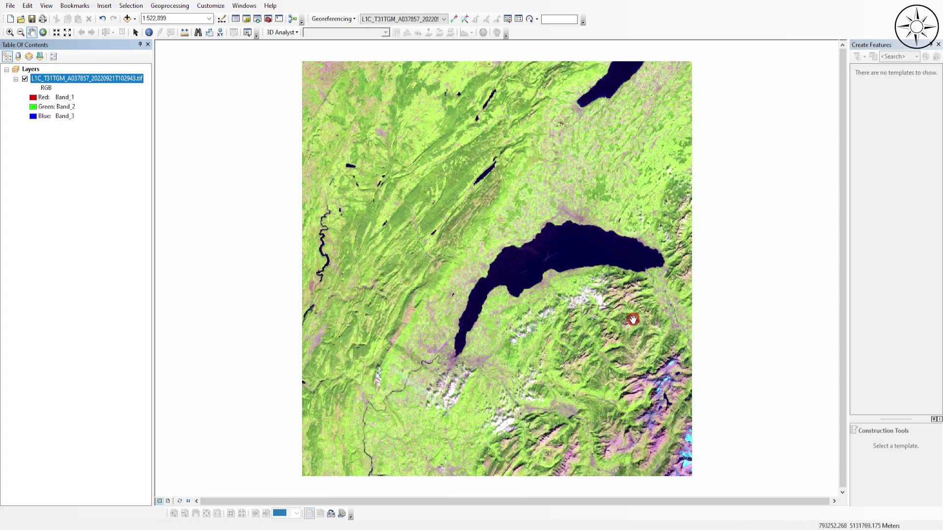
drag(632, 315, 627, 320)
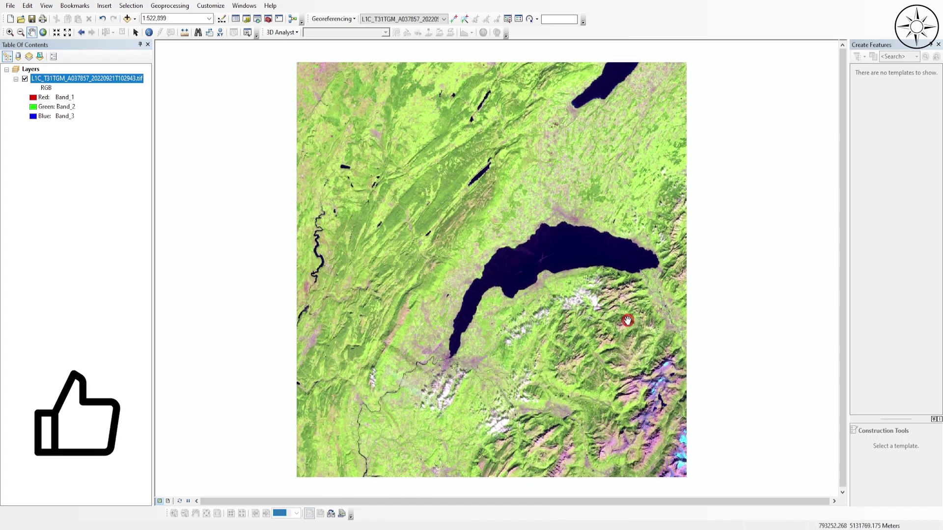